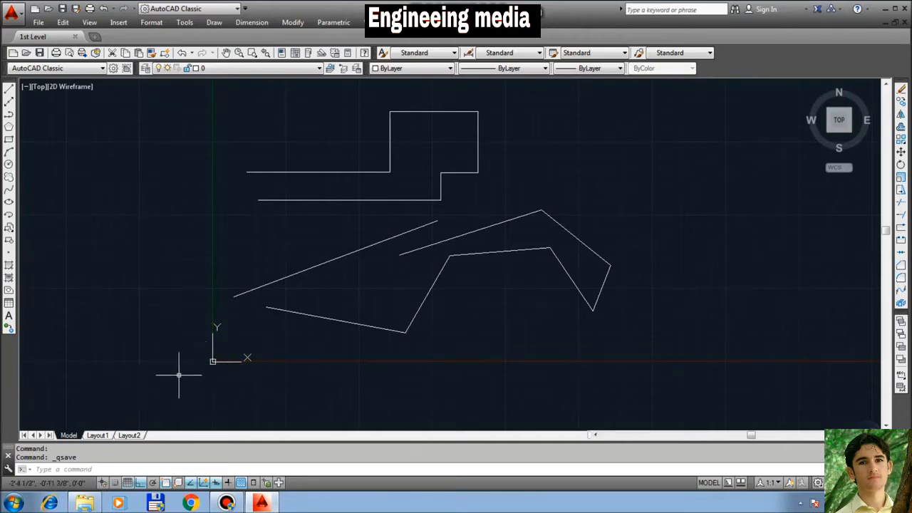
Zoom in and out repeatedly to examine the existing lines and stepped outlines near the origin at different magnifications.
{"action": "scroll", "coordinate": [176, 373], "scroll_direction": "down", "scroll_amount": 4}
{"action": "scroll", "coordinate": [206, 376], "scroll_direction": "up", "scroll_amount": 2}
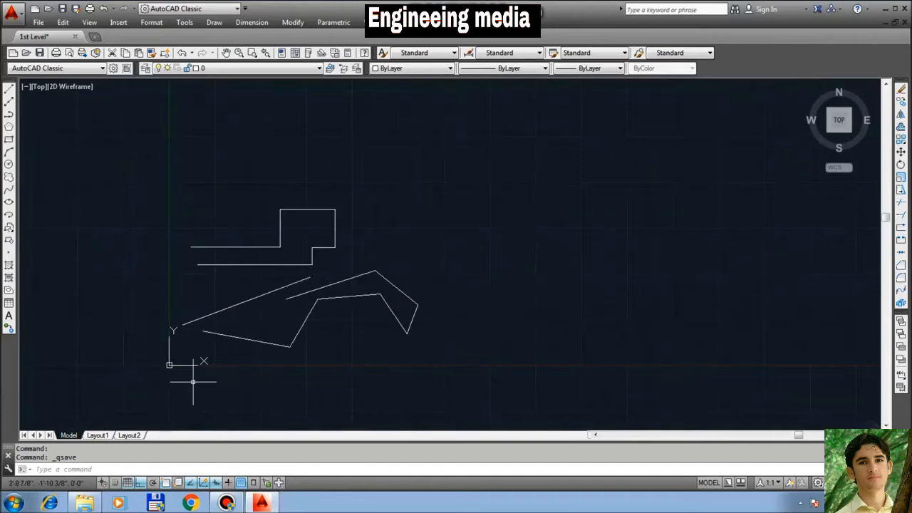
{"action": "scroll", "coordinate": [191, 373], "scroll_direction": "down", "scroll_amount": 2}
{"action": "scroll", "coordinate": [240, 374], "scroll_direction": "up", "scroll_amount": 6}
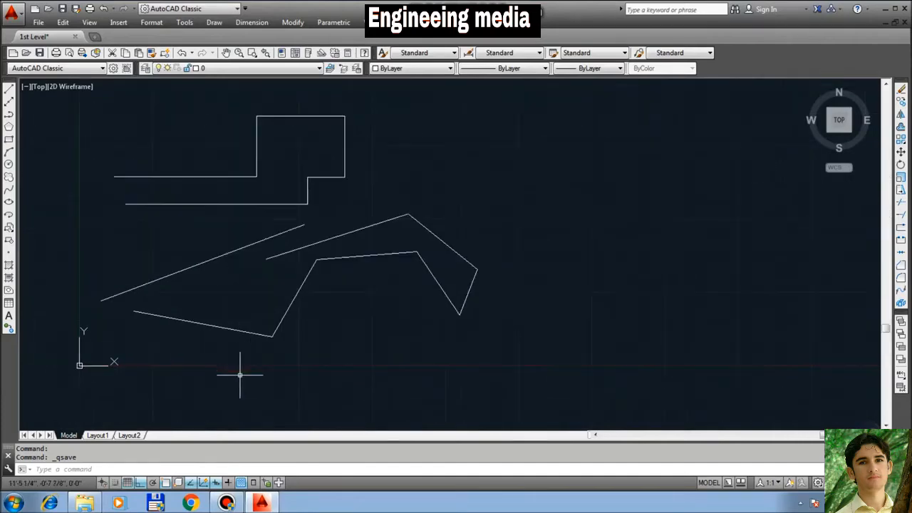
{"action": "scroll", "coordinate": [240, 374], "scroll_direction": "down", "scroll_amount": 7}
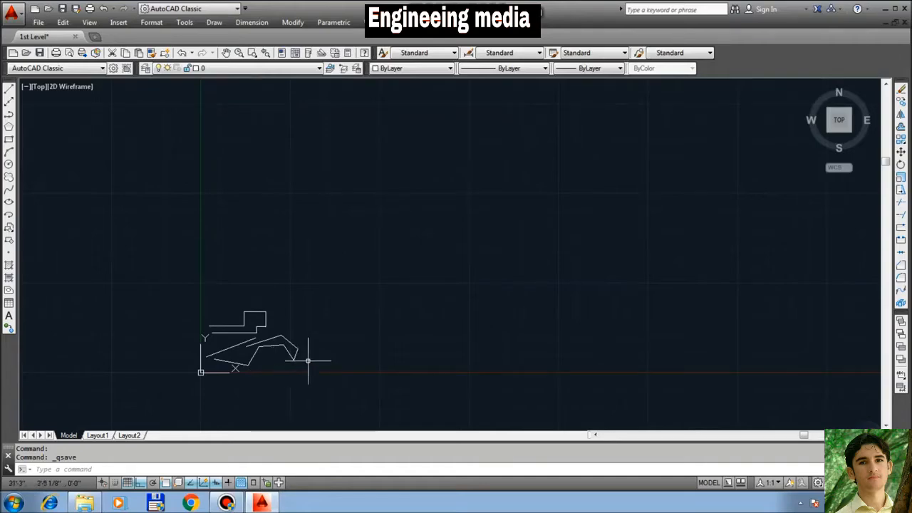
{"action": "scroll", "coordinate": [308, 360], "scroll_direction": "up", "scroll_amount": 4}
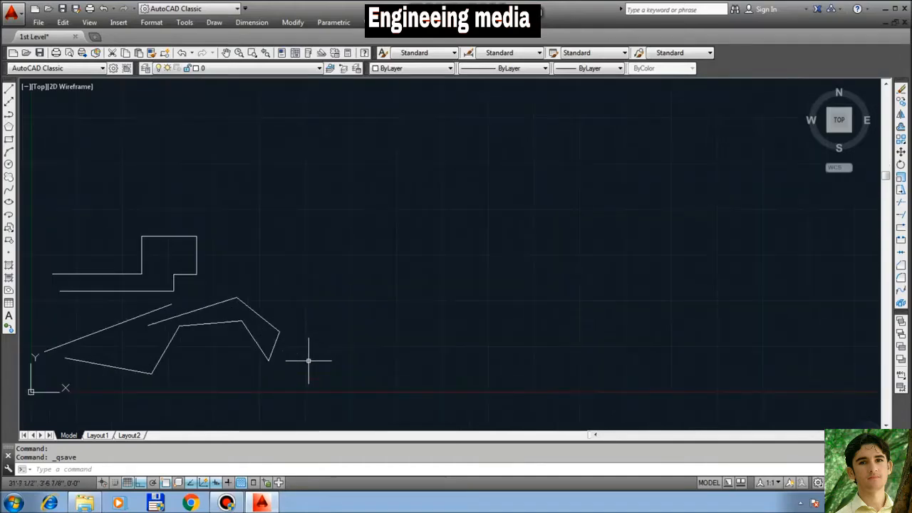
{"action": "scroll", "coordinate": [308, 360], "scroll_direction": "down", "scroll_amount": 4}
{"action": "scroll", "coordinate": [307, 361], "scroll_direction": "up", "scroll_amount": 8}
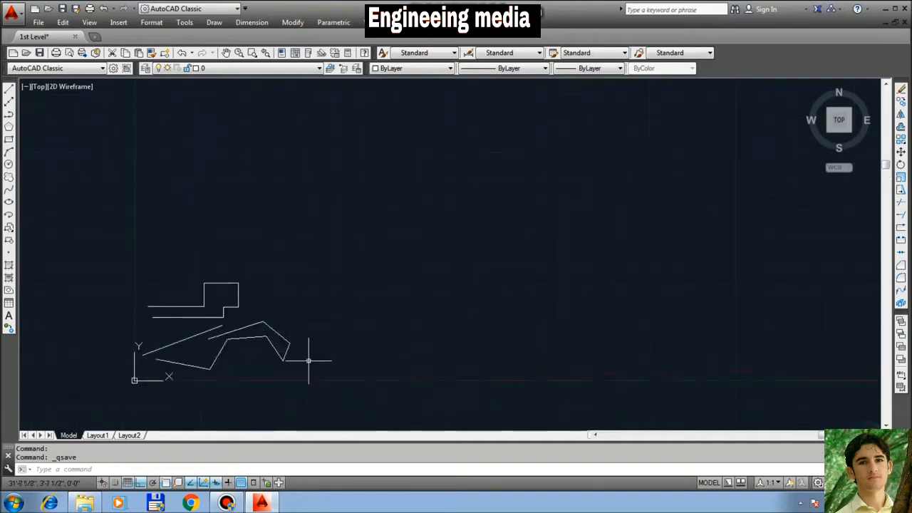
{"action": "scroll", "coordinate": [308, 361], "scroll_direction": "down", "scroll_amount": 4}
{"action": "scroll", "coordinate": [308, 361], "scroll_direction": "down", "scroll_amount": 2}
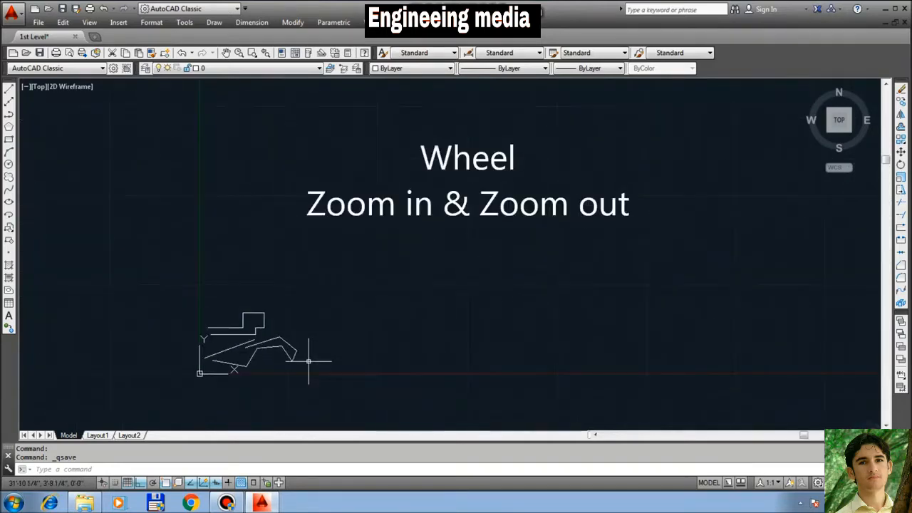
{"action": "scroll", "coordinate": [253, 378], "scroll_direction": "up", "scroll_amount": 8}
{"action": "scroll", "coordinate": [253, 379], "scroll_direction": "down", "scroll_amount": 3}
{"action": "scroll", "coordinate": [253, 378], "scroll_direction": "down", "scroll_amount": 5}
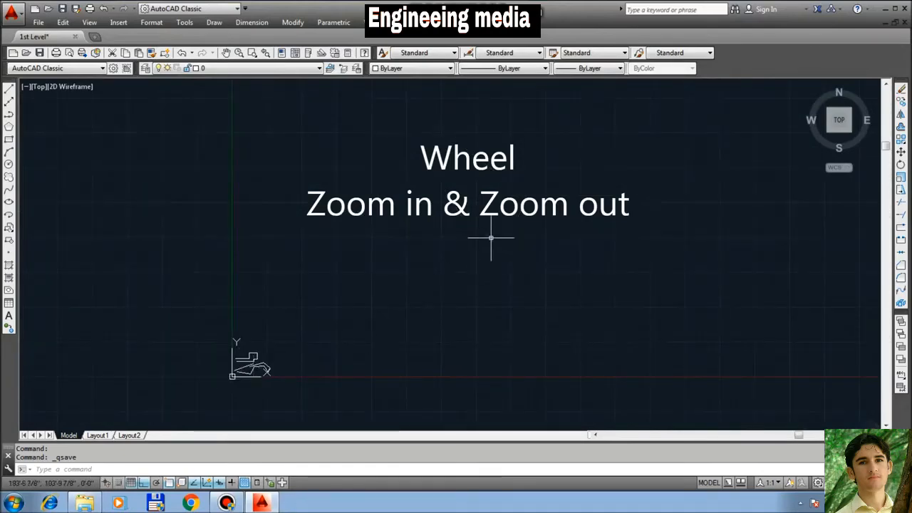
{"action": "scroll", "coordinate": [493, 240], "scroll_direction": "up", "scroll_amount": 4}
{"action": "scroll", "coordinate": [493, 240], "scroll_direction": "up", "scroll_amount": 2}
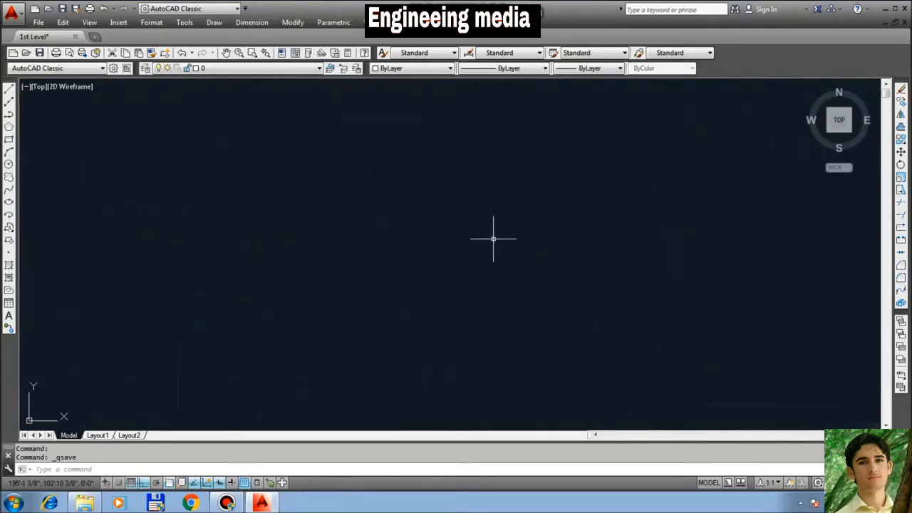
{"action": "scroll", "coordinate": [493, 239], "scroll_direction": "down", "scroll_amount": 6}
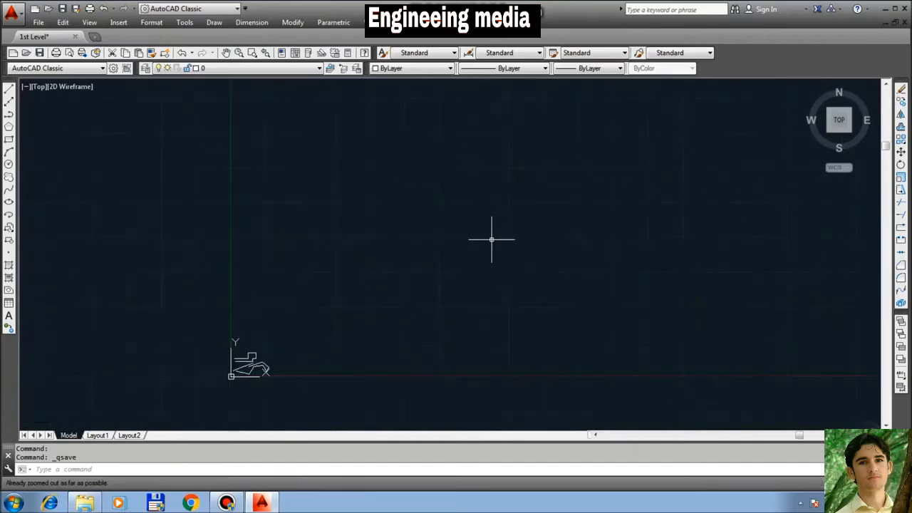
{"action": "scroll", "coordinate": [152, 217], "scroll_direction": "up", "scroll_amount": 3}
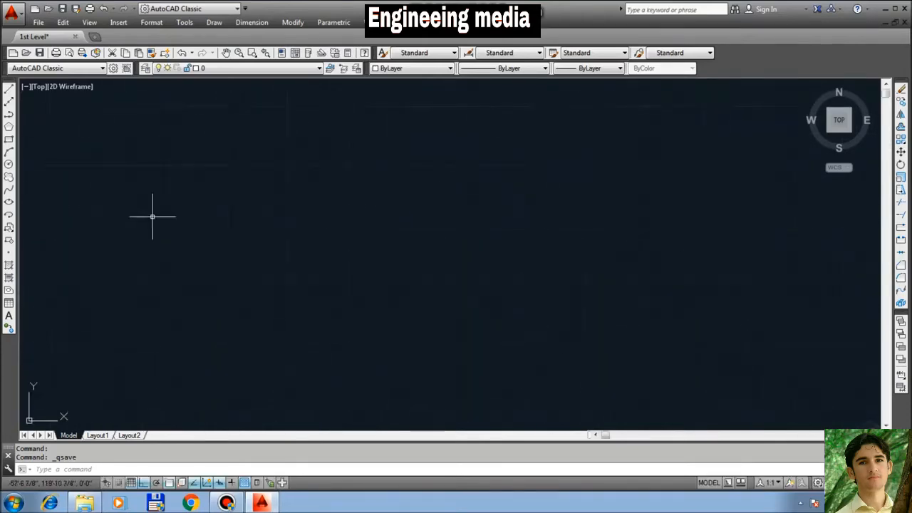
{"action": "scroll", "coordinate": [152, 217], "scroll_direction": "down", "scroll_amount": 4}
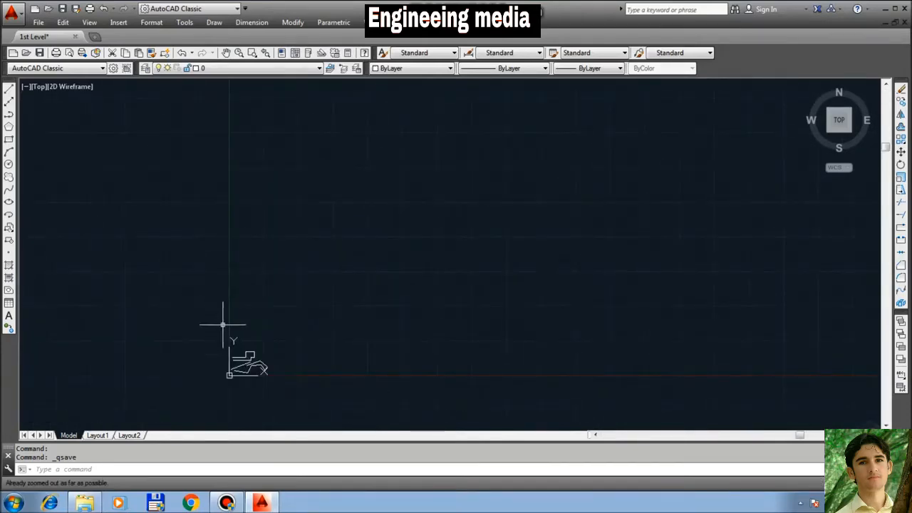
{"action": "scroll", "coordinate": [240, 365], "scroll_direction": "up", "scroll_amount": 5}
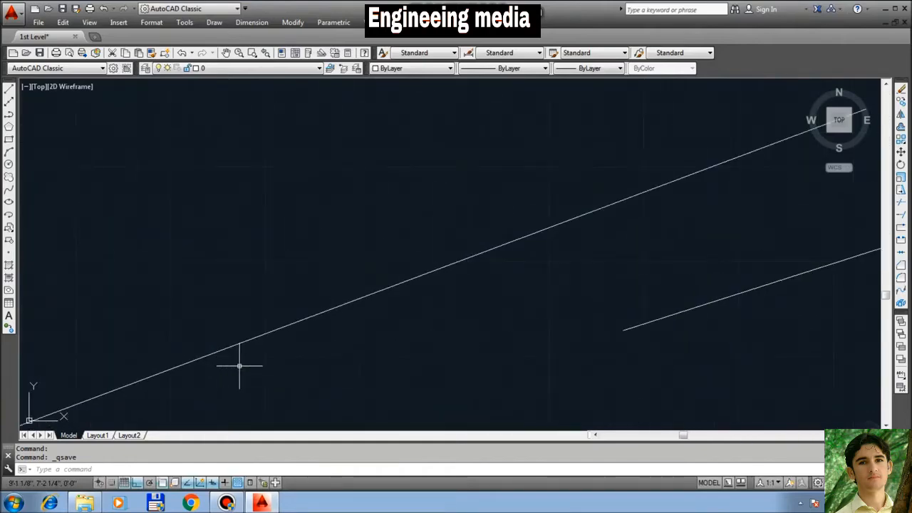
{"action": "scroll", "coordinate": [240, 366], "scroll_direction": "down", "scroll_amount": 3}
{"action": "scroll", "coordinate": [240, 302], "scroll_direction": "down", "scroll_amount": 2}
{"action": "scroll", "coordinate": [250, 311], "scroll_direction": "up", "scroll_amount": 2}
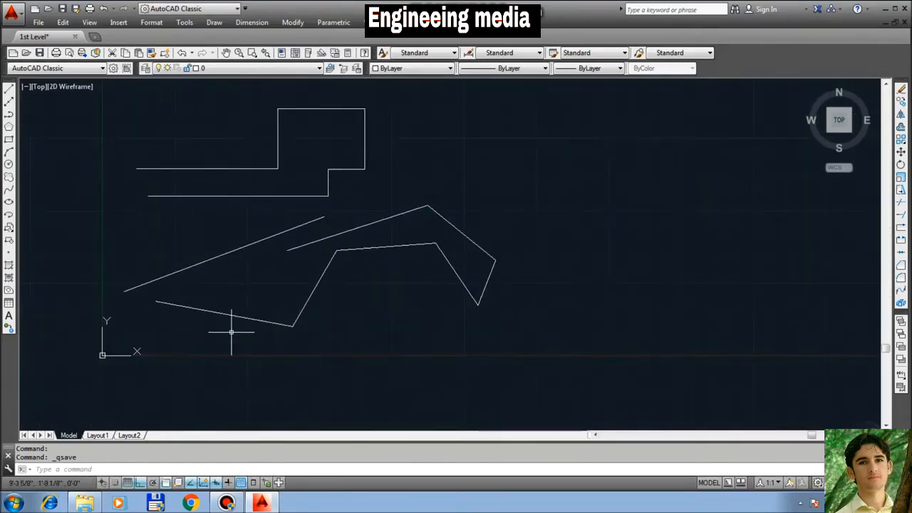
{"action": "scroll", "coordinate": [213, 343], "scroll_direction": "down", "scroll_amount": 2}
{"action": "scroll", "coordinate": [240, 292], "scroll_direction": "up", "scroll_amount": 2}
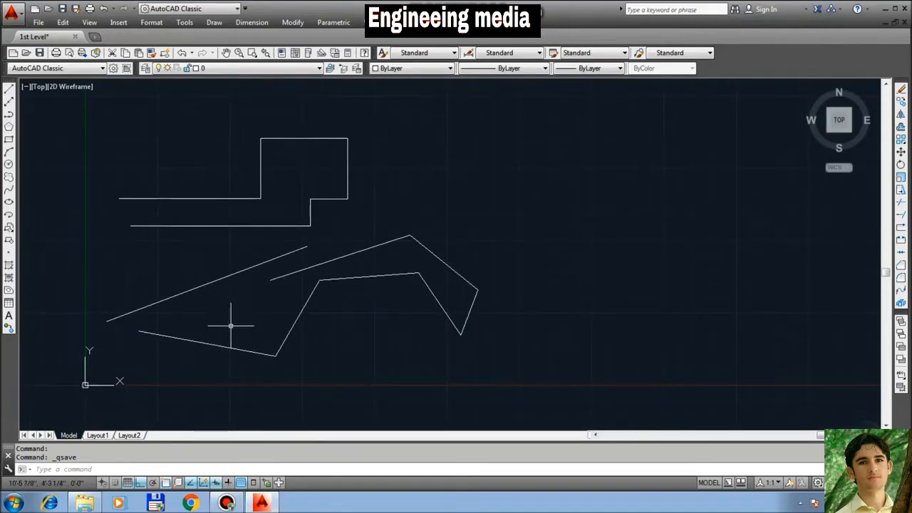
{"action": "scroll", "coordinate": [236, 320], "scroll_direction": "down", "scroll_amount": 2}
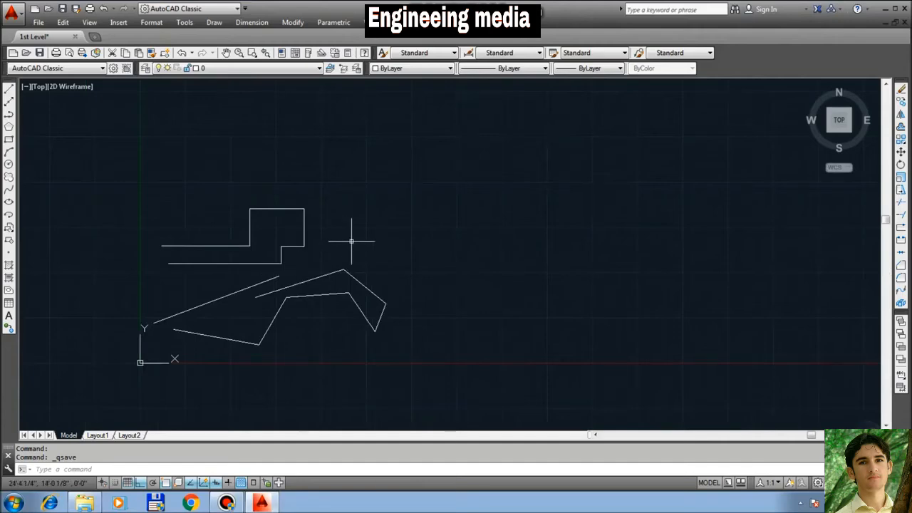
Draw a horizontal line 10' long with the Line command, in the empty area above the existing stepped outline.
{"action": "type", "text": "l"}
{"action": "key", "text": "Return"}
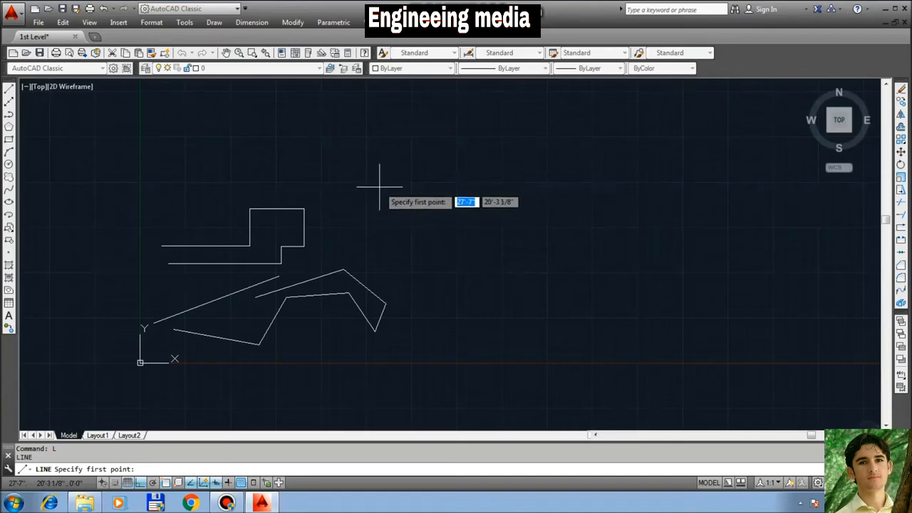
{"action": "left_click", "coordinate": [231, 137]}
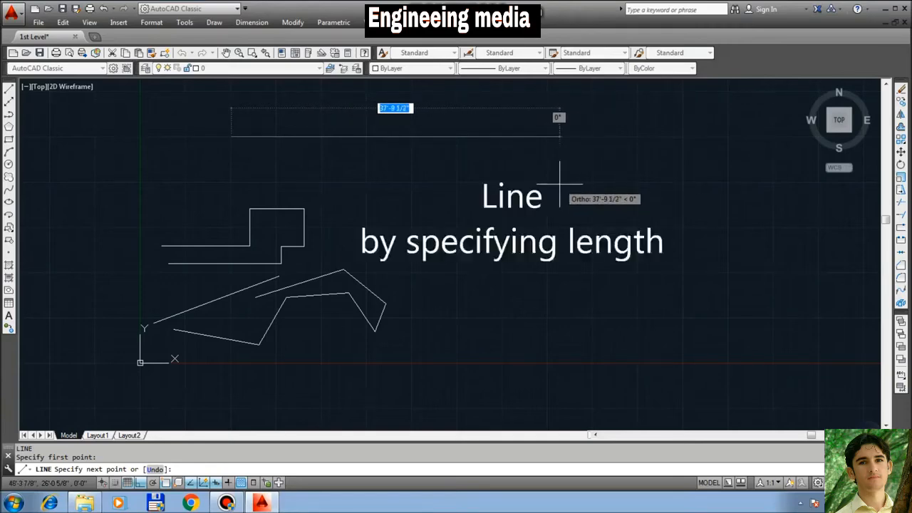
{"action": "scroll", "coordinate": [552, 200], "scroll_direction": "down", "scroll_amount": 4}
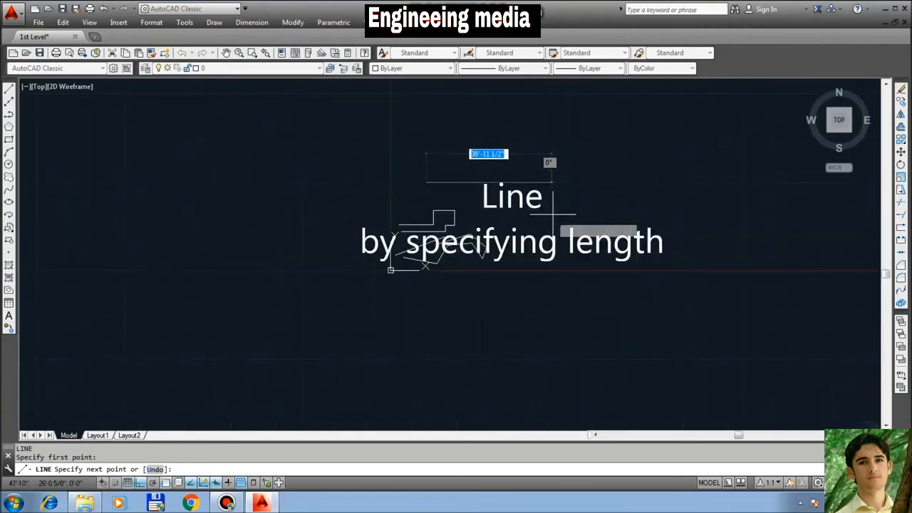
{"action": "scroll", "coordinate": [587, 185], "scroll_direction": "up", "scroll_amount": 4}
{"action": "scroll", "coordinate": [473, 198], "scroll_direction": "down", "scroll_amount": 2}
{"action": "scroll", "coordinate": [555, 183], "scroll_direction": "up", "scroll_amount": 2}
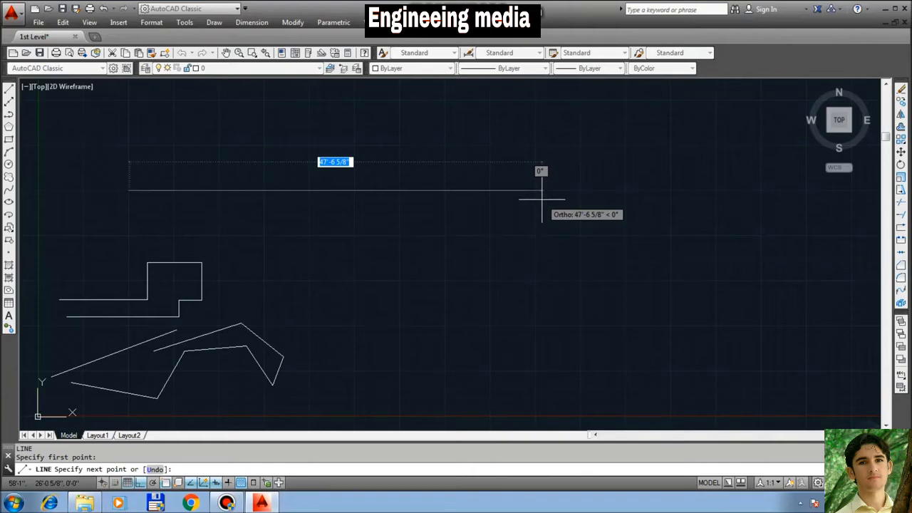
{"action": "type", "text": "1"}
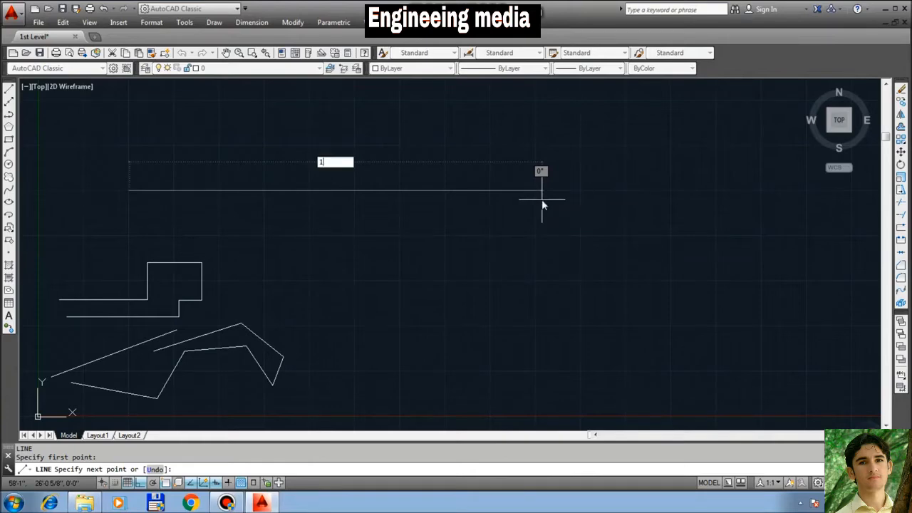
{"action": "type", "text": "0"}
{"action": "key", "text": "Return"}
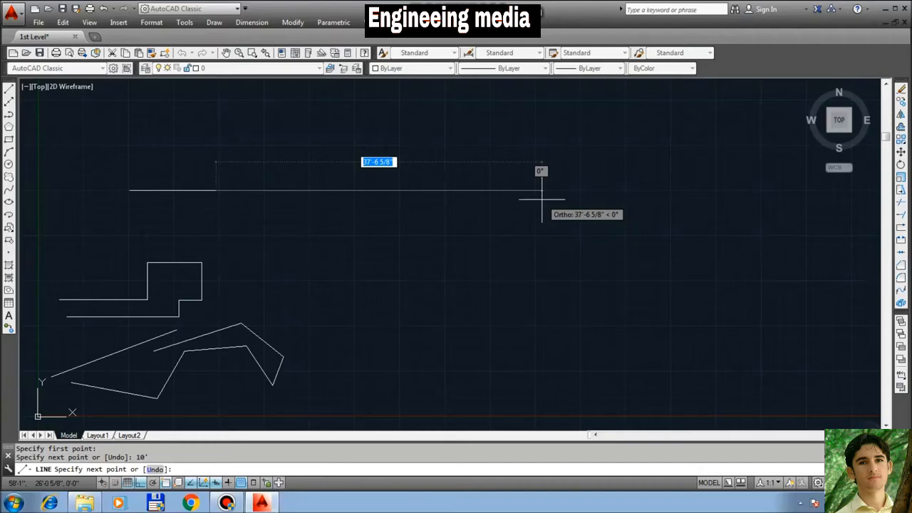
{"action": "key", "text": "Escape"}
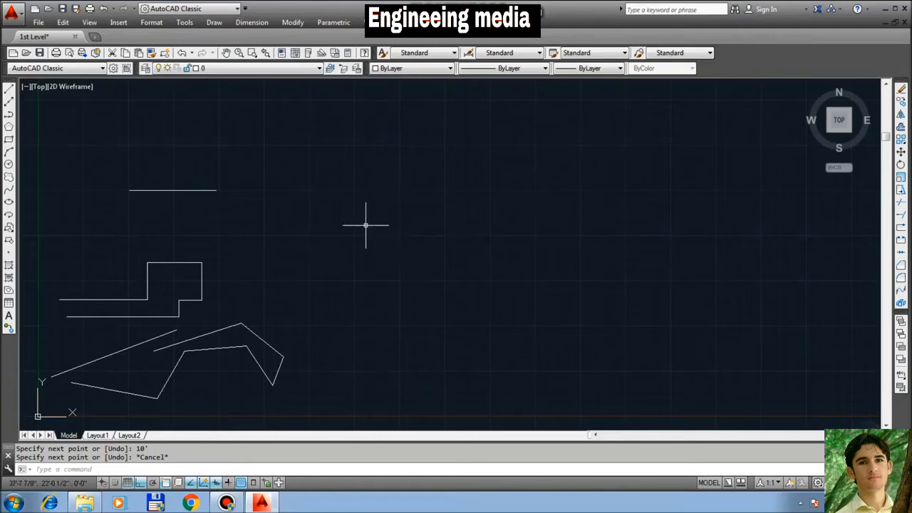
Draw a vertical line 15' long going upward, starting above the middle of the 10' horizontal line.
{"action": "scroll", "coordinate": [258, 197], "scroll_direction": "down", "scroll_amount": 3}
{"action": "scroll", "coordinate": [230, 198], "scroll_direction": "up", "scroll_amount": 6}
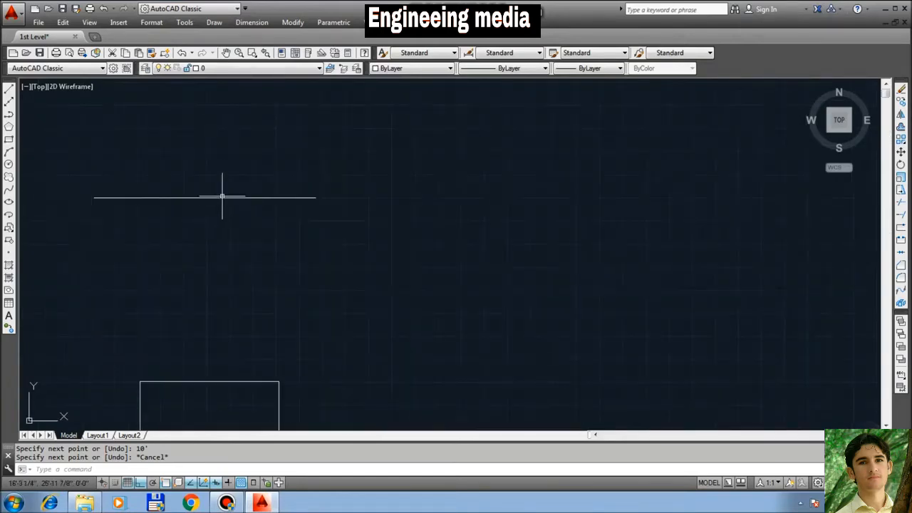
{"action": "scroll", "coordinate": [211, 196], "scroll_direction": "up", "scroll_amount": 5}
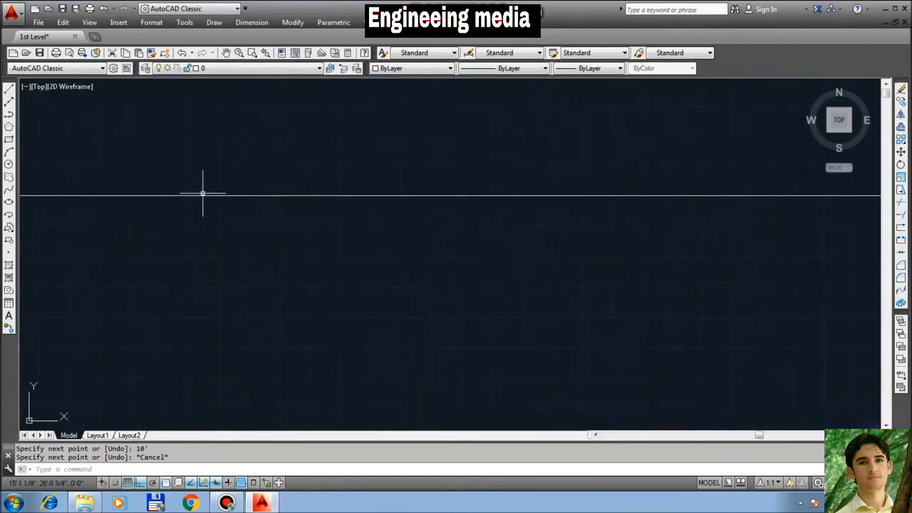
{"action": "scroll", "coordinate": [220, 196], "scroll_direction": "down", "scroll_amount": 5}
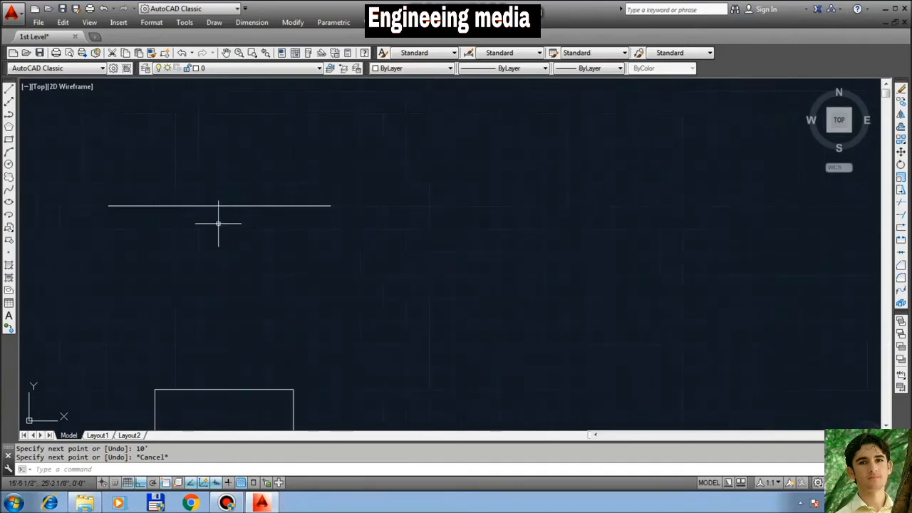
{"action": "scroll", "coordinate": [218, 223], "scroll_direction": "down", "scroll_amount": 2}
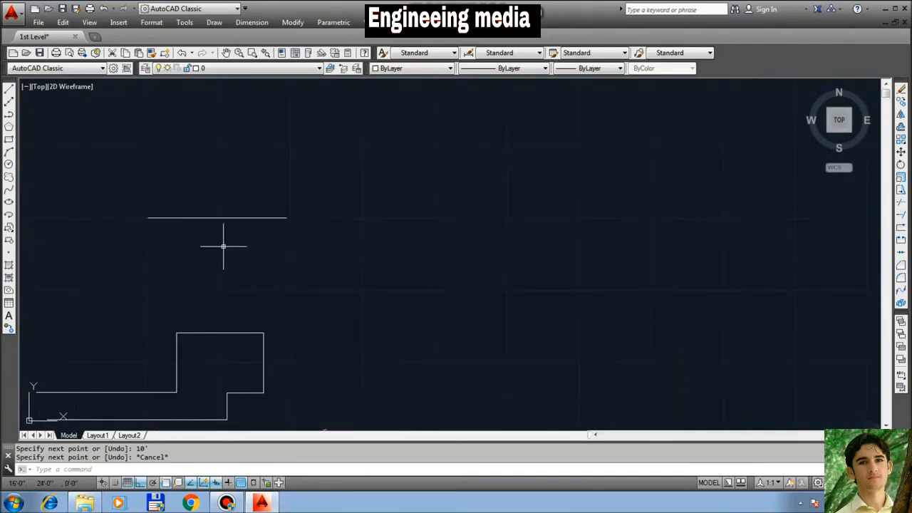
{"action": "type", "text": "l"}
{"action": "key", "text": "Return"}
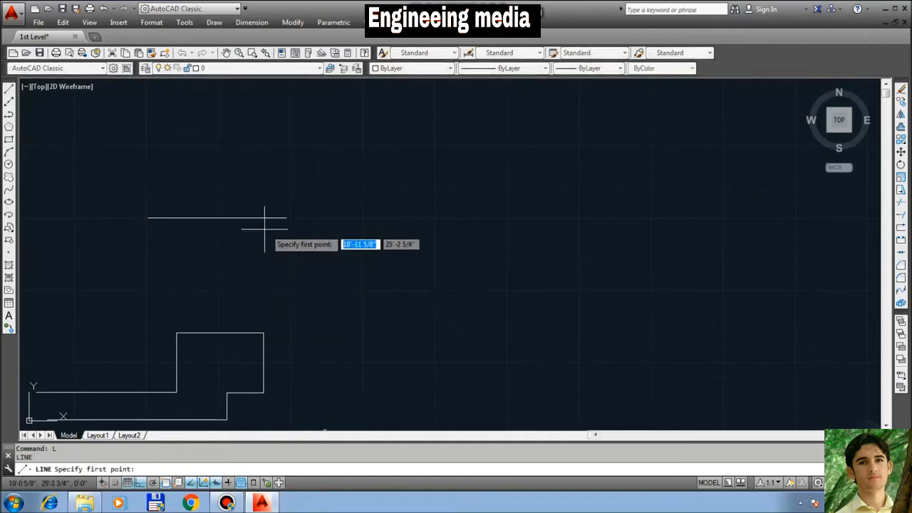
{"action": "left_click", "coordinate": [219, 146]}
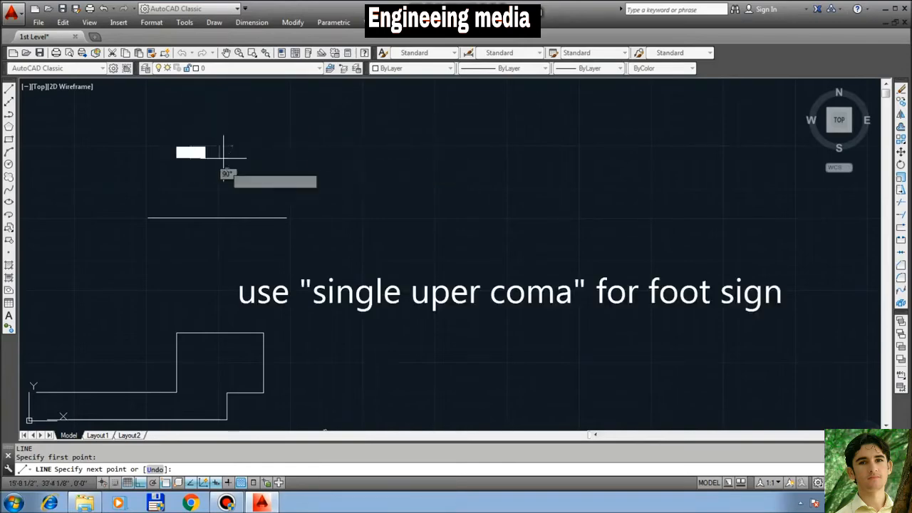
{"action": "scroll", "coordinate": [223, 152], "scroll_direction": "down", "scroll_amount": 3}
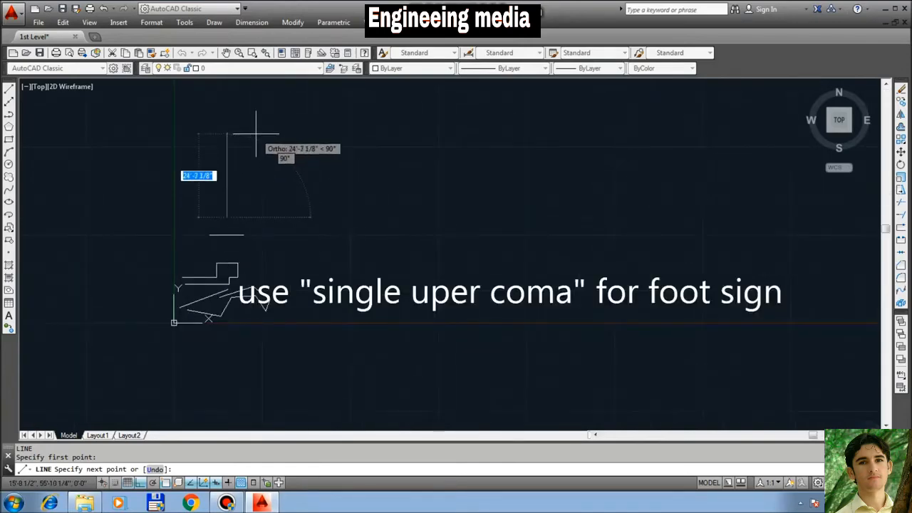
{"action": "type", "text": "15"}
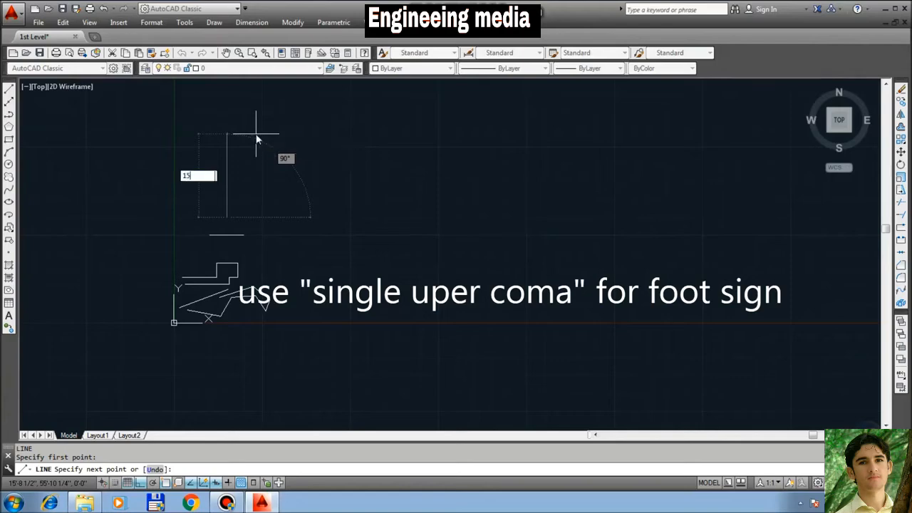
{"action": "type", "text": "'"}
{"action": "key", "text": "Return"}
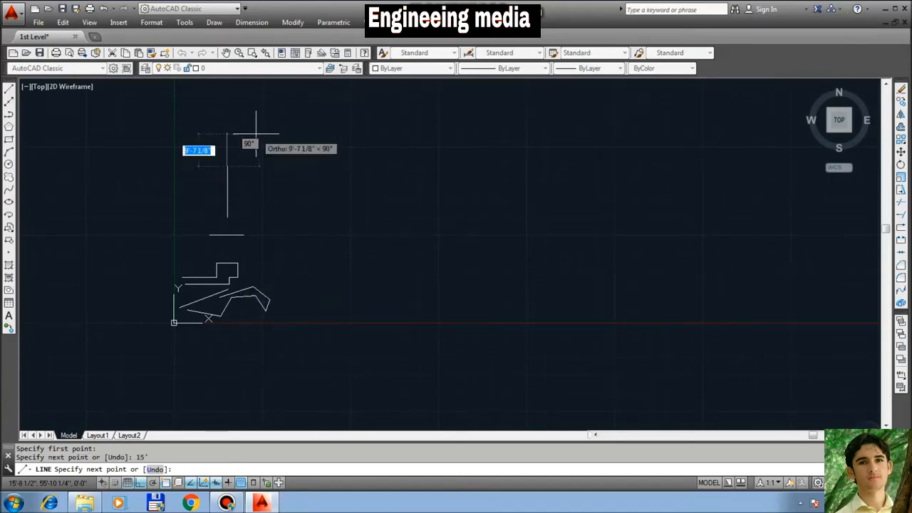
{"action": "key", "text": "Escape"}
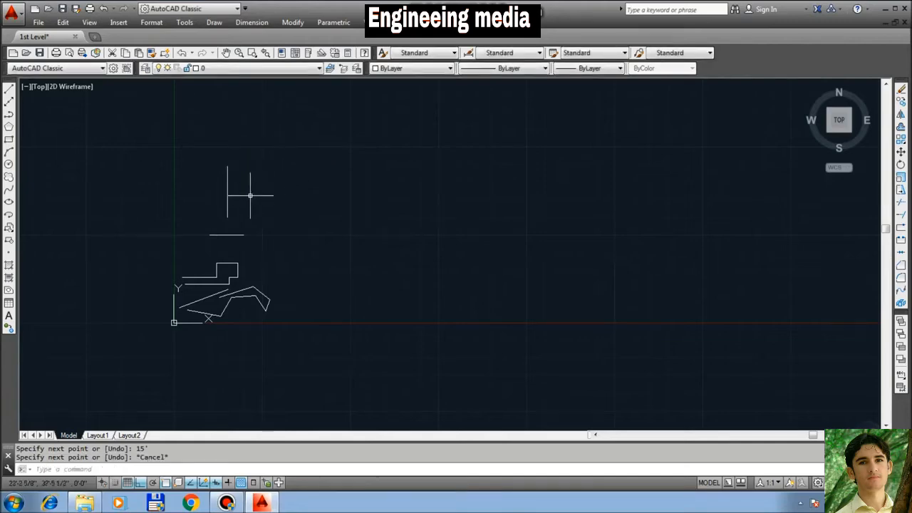
Select the new vertical line to inspect it up close, and clear the selection.
{"action": "scroll", "coordinate": [240, 201], "scroll_direction": "up", "scroll_amount": 2}
{"action": "scroll", "coordinate": [218, 190], "scroll_direction": "up", "scroll_amount": 2}
{"action": "left_click", "coordinate": [217, 190]}
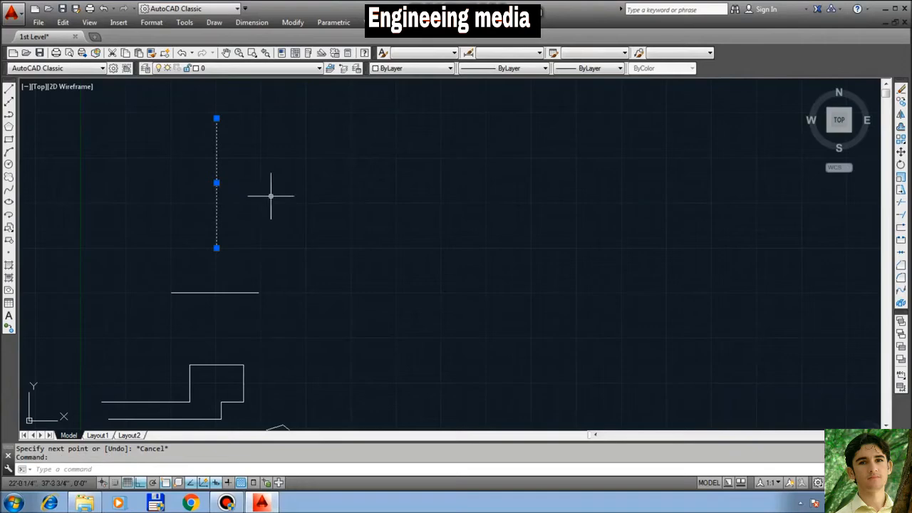
{"action": "key", "text": "Escape"}
{"action": "scroll", "coordinate": [235, 235], "scroll_direction": "down", "scroll_amount": 2}
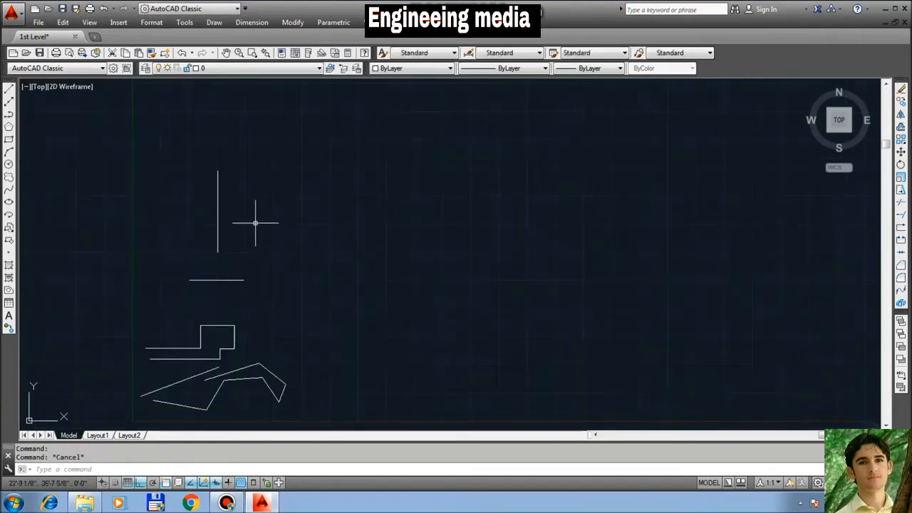
{"action": "scroll", "coordinate": [205, 292], "scroll_direction": "up", "scroll_amount": 2}
{"action": "scroll", "coordinate": [252, 274], "scroll_direction": "down", "scroll_amount": 2}
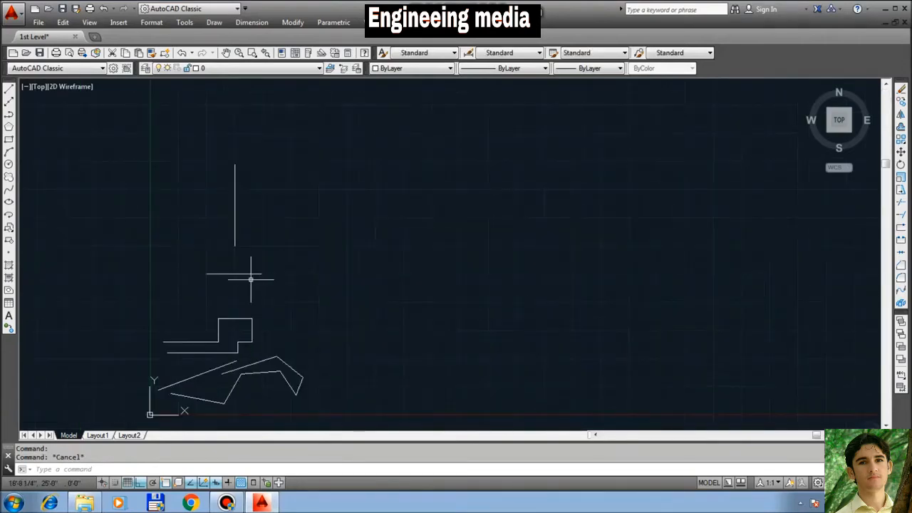
{"action": "scroll", "coordinate": [250, 280], "scroll_direction": "up", "scroll_amount": 2}
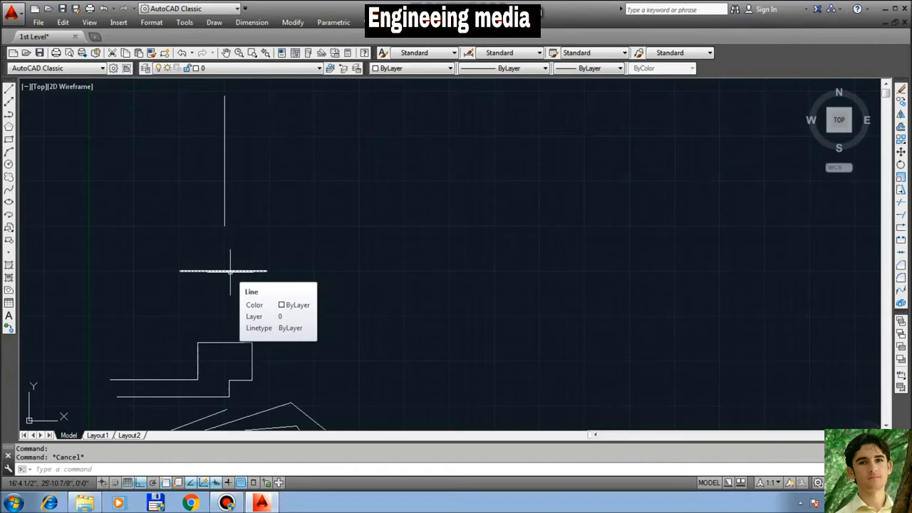
{"action": "left_click", "coordinate": [227, 271]}
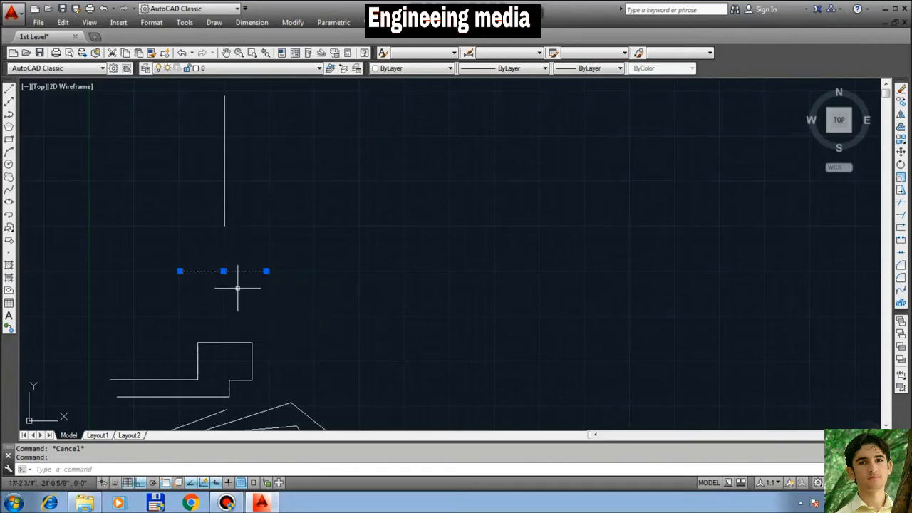
{"action": "key", "text": "Escape"}
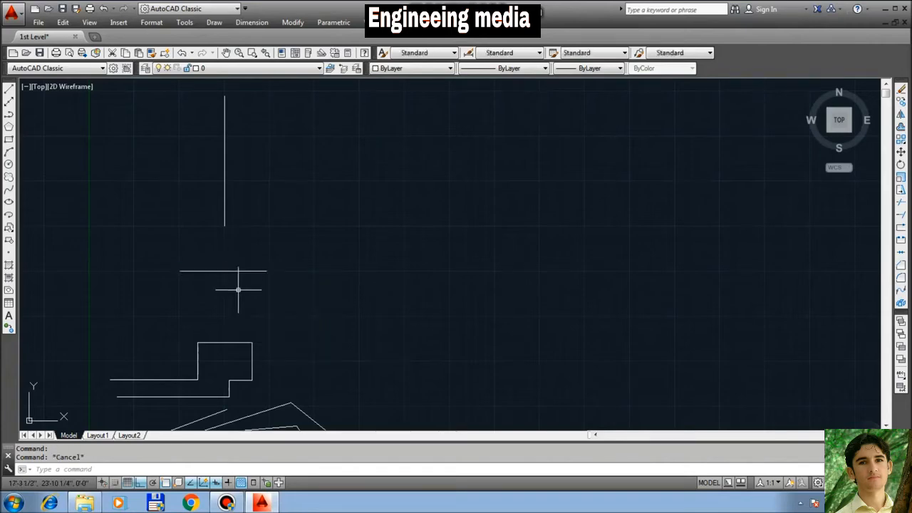
{"action": "key", "text": "Escape"}
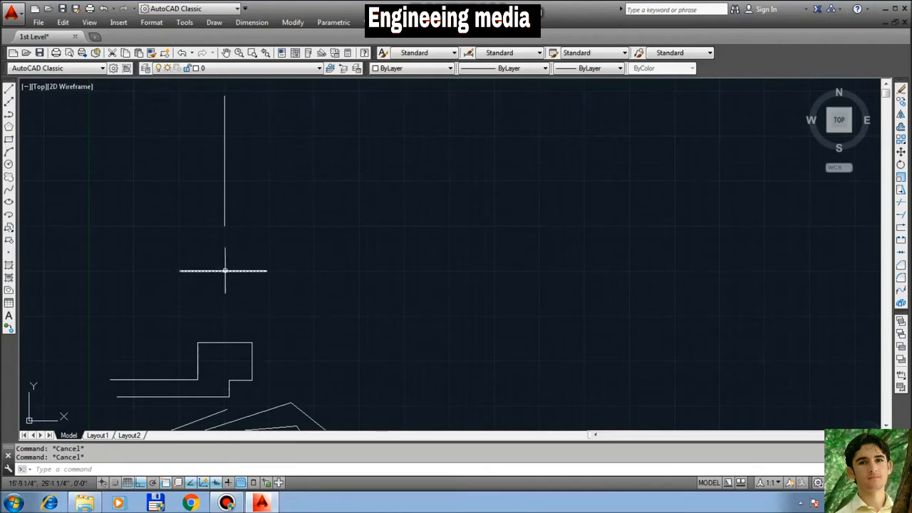
Run the List command on the horizontal line above the stepped outline to check its length, and close the report.
{"action": "left_click", "coordinate": [223, 271]}
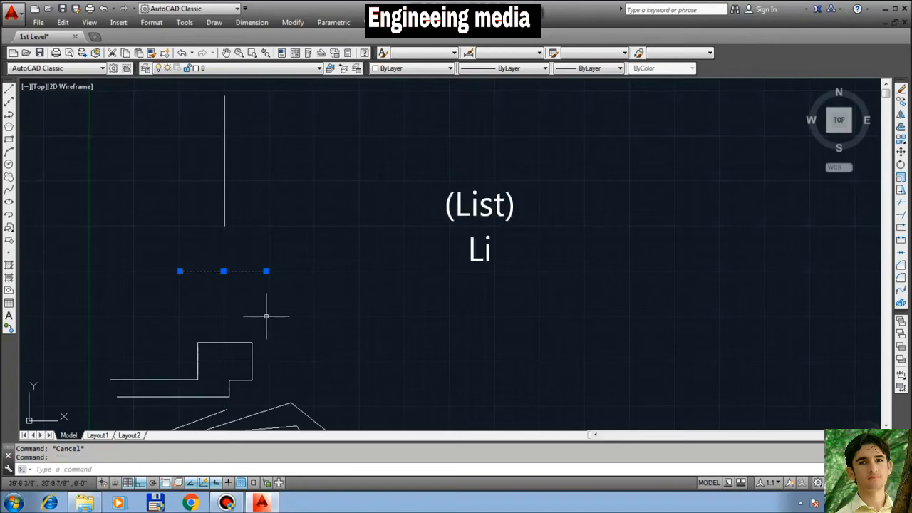
{"action": "type", "text": "LI"}
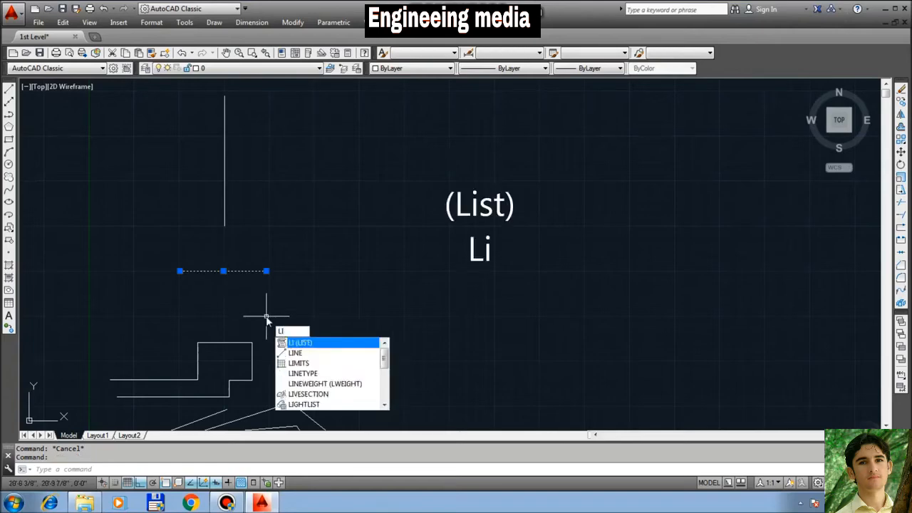
{"action": "key", "text": "Return"}
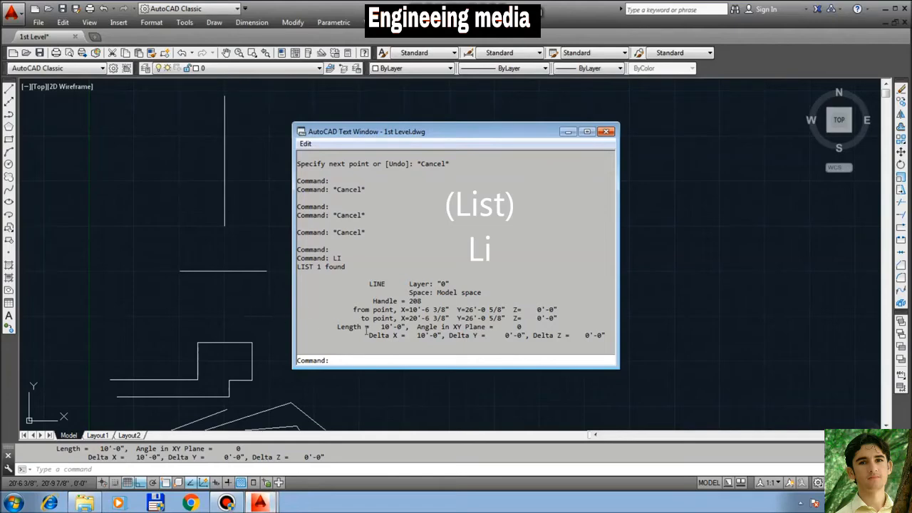
{"action": "left_click_drag", "start_coordinate": [380, 326], "coordinate": [396, 326]}
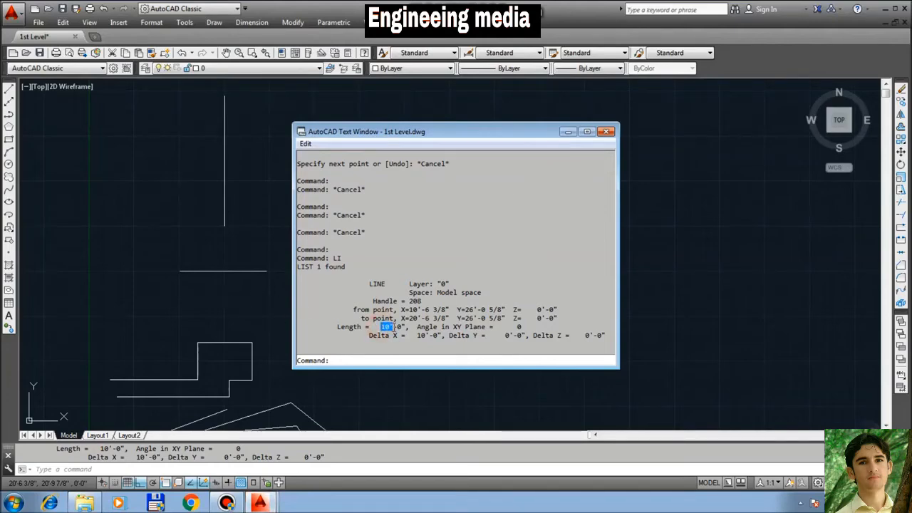
{"action": "left_click", "coordinate": [227, 502]}
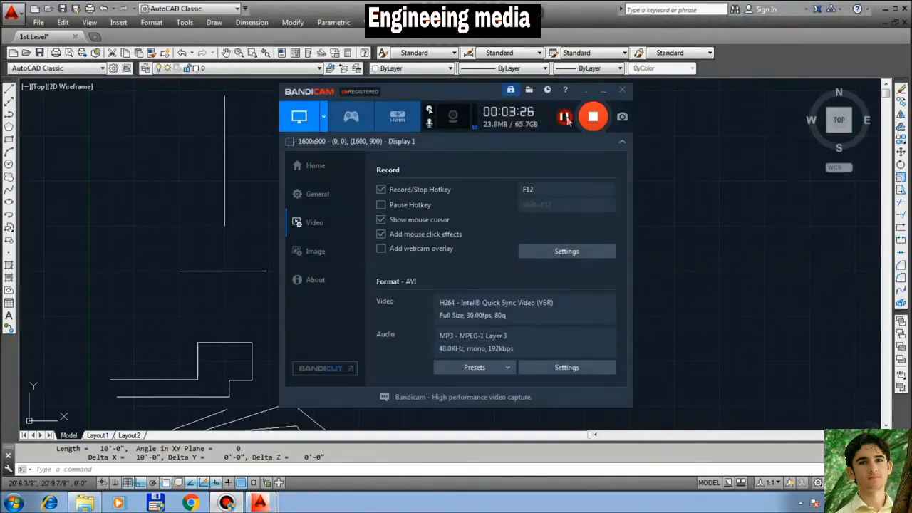
{"action": "left_click", "coordinate": [603, 90]}
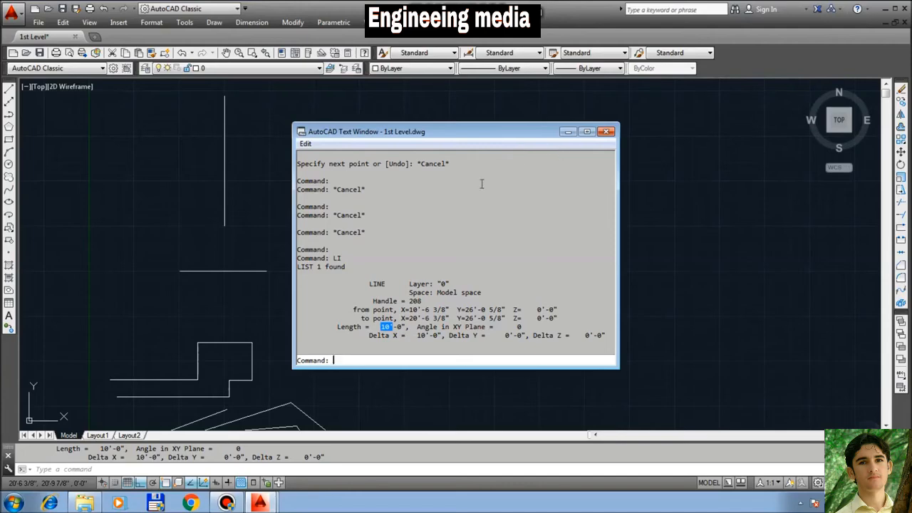
{"action": "left_click", "coordinate": [607, 131]}
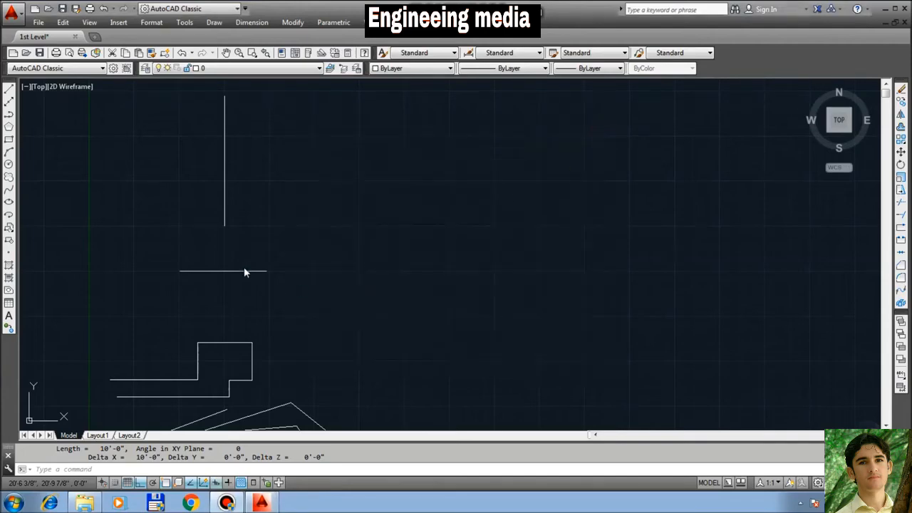
List the vertical line's properties to check its length and its angle in the XY plane, and close the report.
{"action": "left_click", "coordinate": [225, 199]}
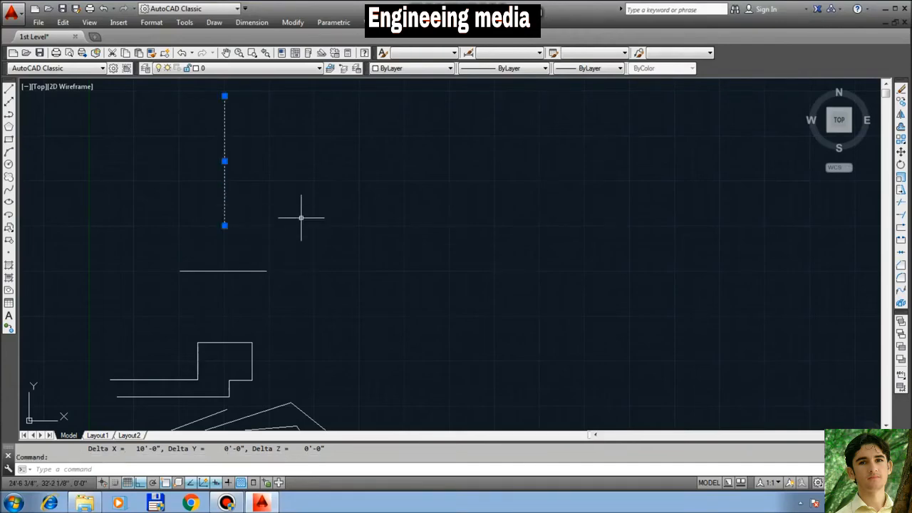
{"action": "type", "text": "LI"}
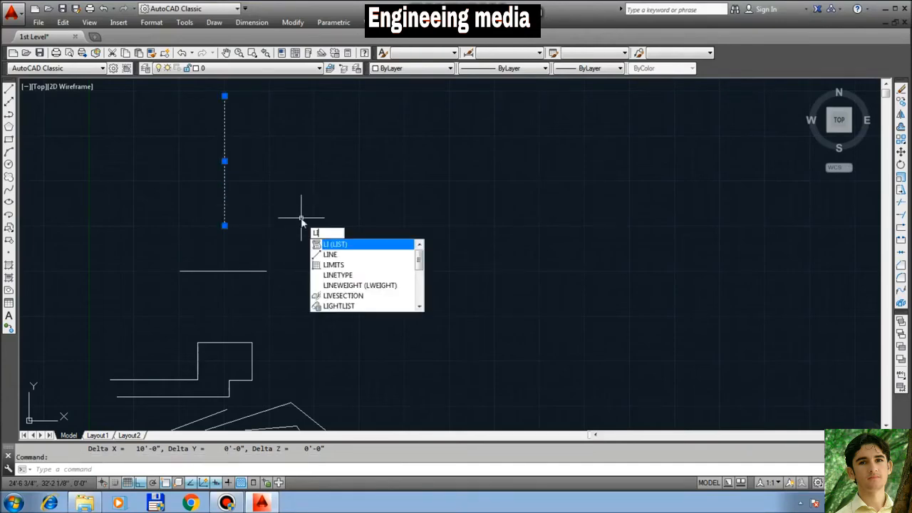
{"action": "key", "text": "Return"}
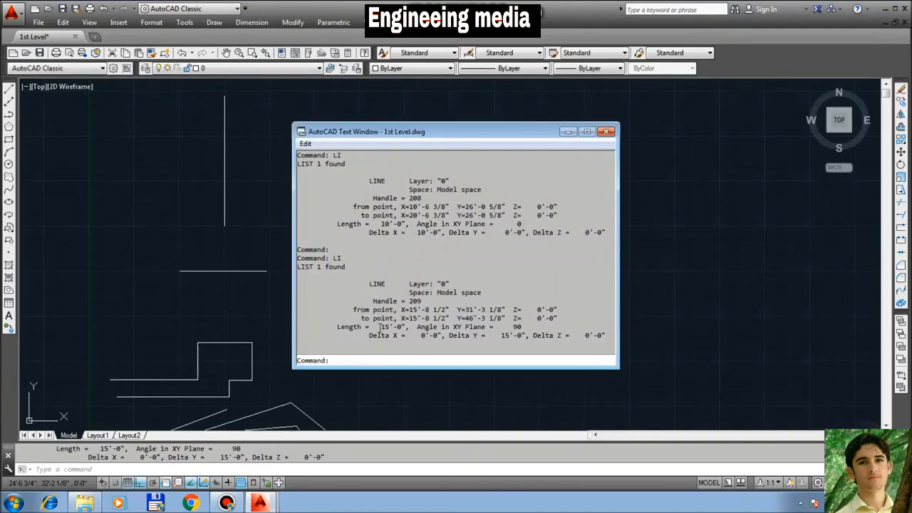
{"action": "left_click_drag", "start_coordinate": [380, 327], "coordinate": [394, 327]}
{"action": "left_click_drag", "start_coordinate": [371, 327], "coordinate": [405, 327]}
{"action": "double_click", "coordinate": [516, 326]}
{"action": "left_click", "coordinate": [606, 131]}
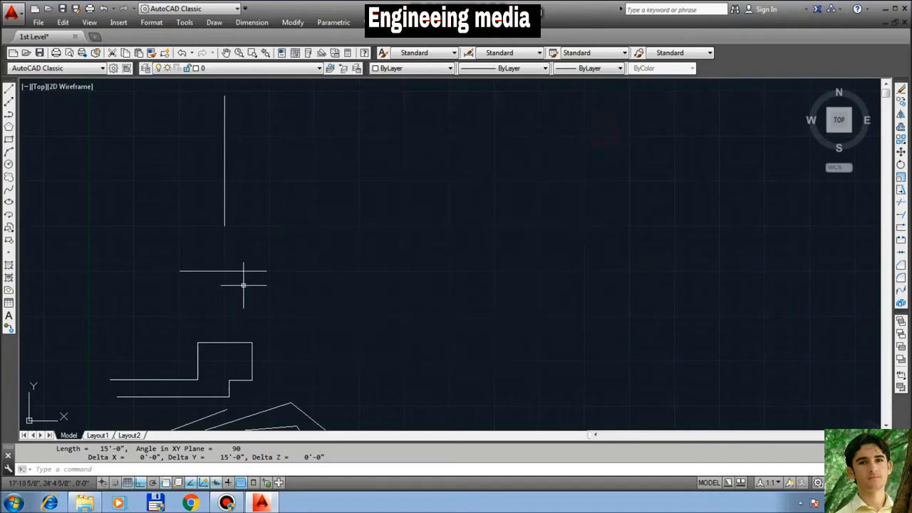
List the horizontal line's properties again to read its angle in the XY plane, and close the report.
{"action": "left_click", "coordinate": [243, 285]}
{"action": "left_click", "coordinate": [231, 270]}
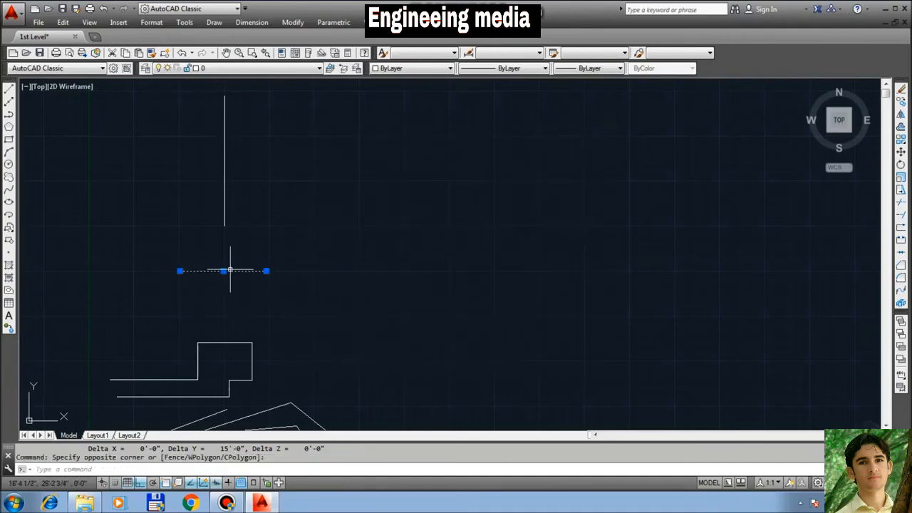
{"action": "type", "text": "LI"}
{"action": "key", "text": "Return"}
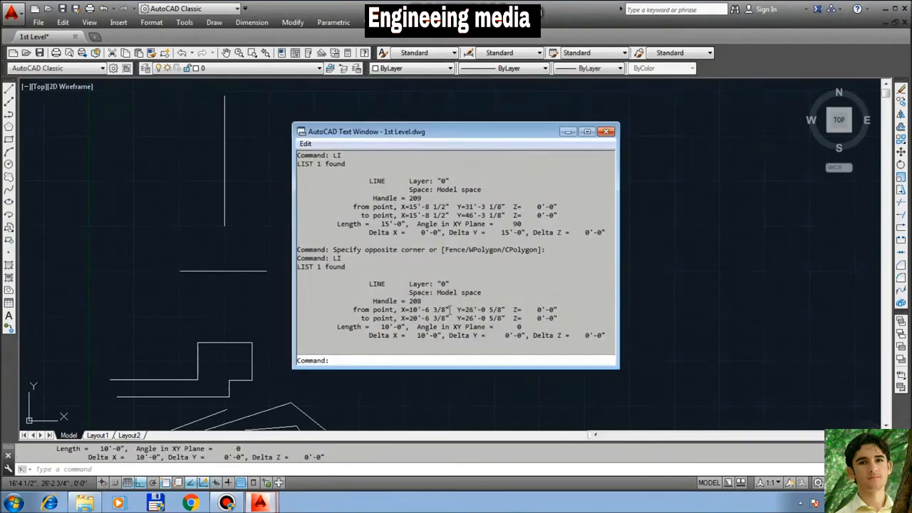
{"action": "left_click_drag", "start_coordinate": [509, 326], "coordinate": [525, 327]}
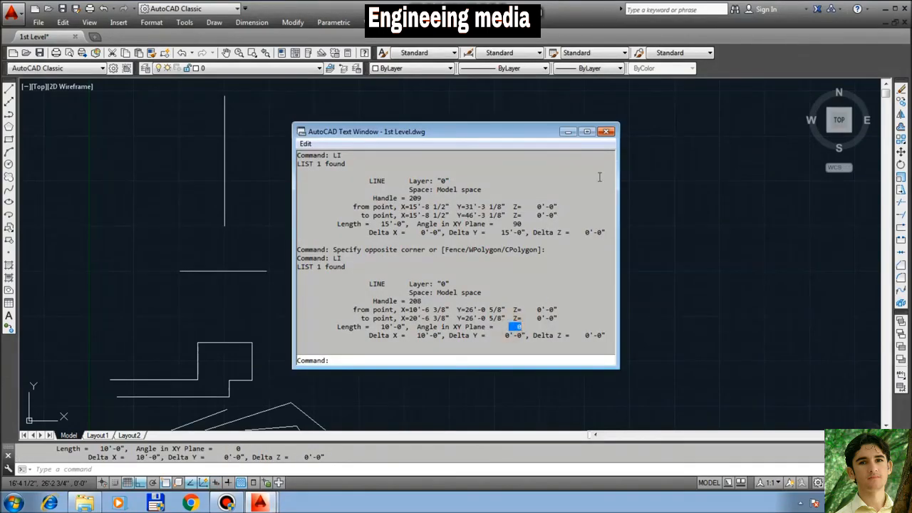
{"action": "left_click", "coordinate": [606, 131]}
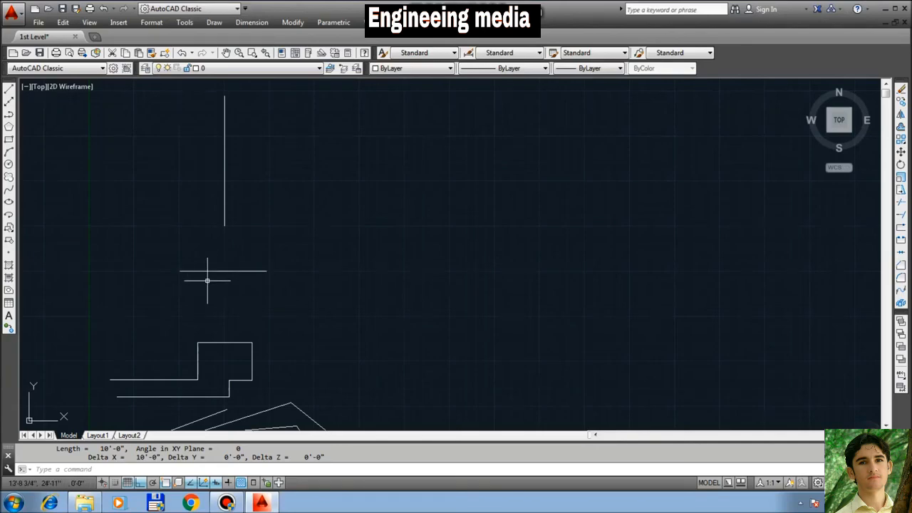
{"action": "middle_click_drag", "start_coordinate": [208, 281], "coordinate": [204, 291]}
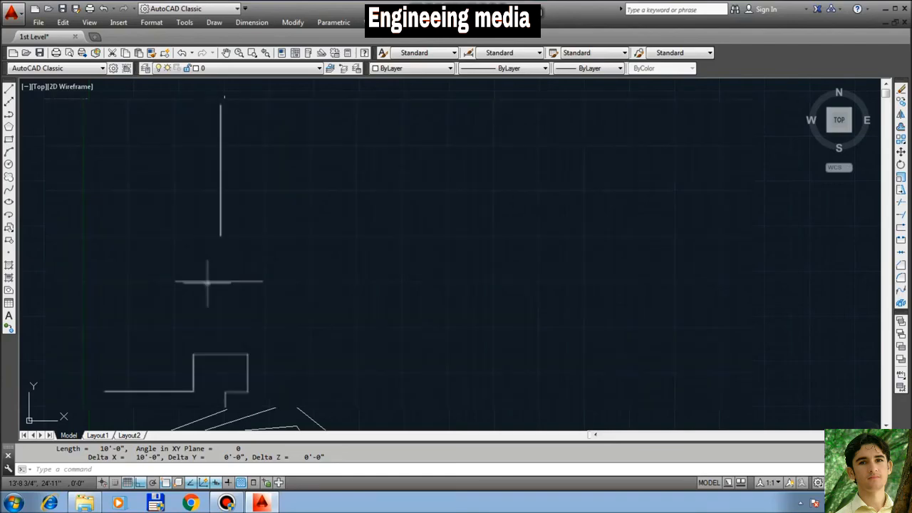